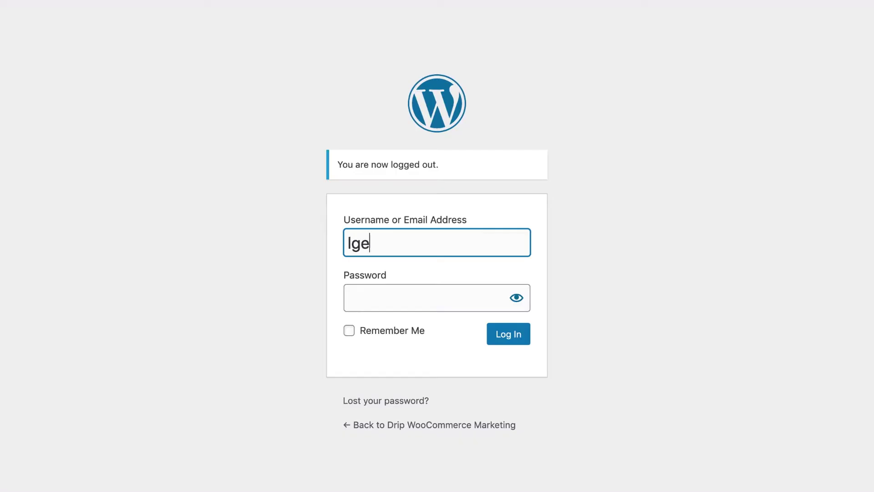
Log in to the WordPress admin with the site username and password
type("e")
key("Tab")
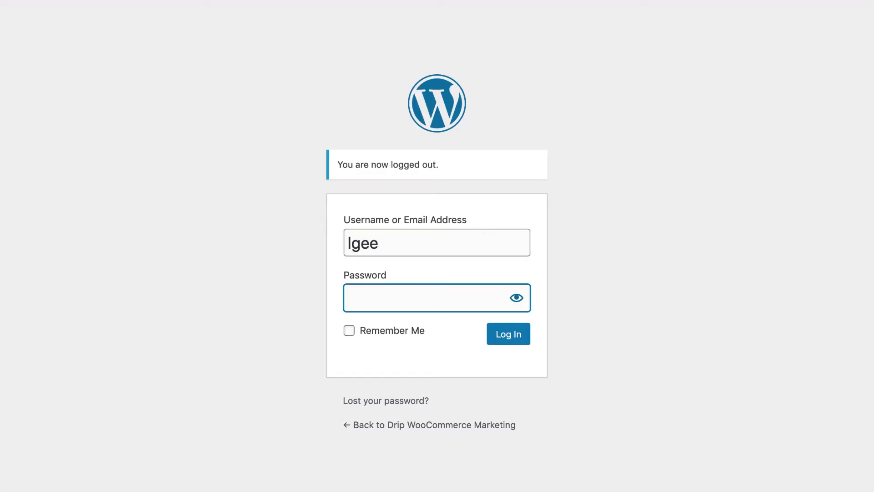
key("ctrl+v")
left_click(507, 333)
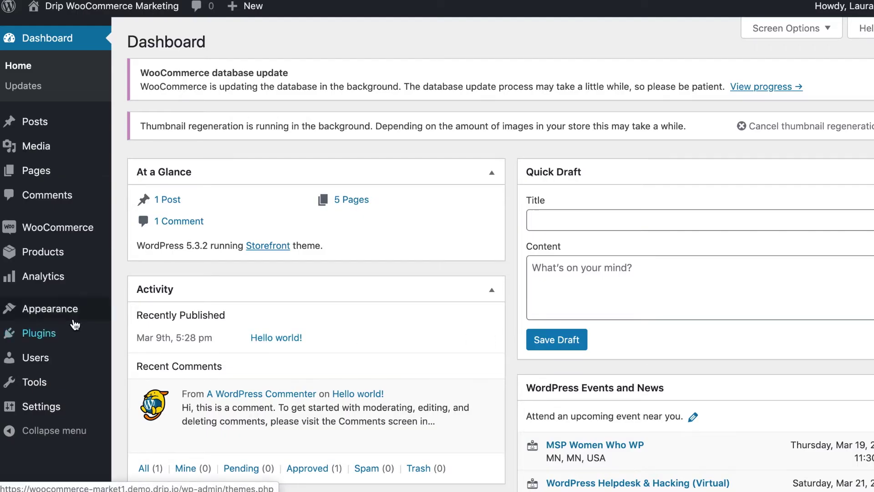
Install and activate Drip for WooCommerce, found by searching author 'getdrip'
left_click(46, 334)
left_click(27, 330)
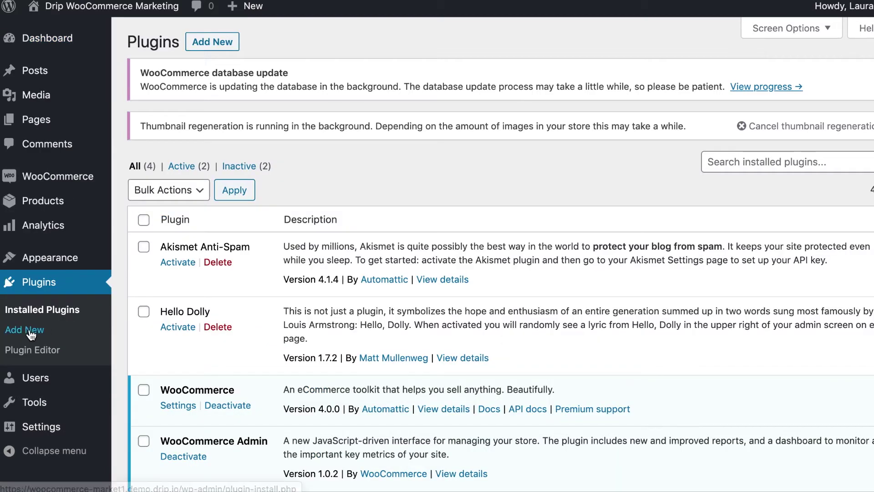
left_click(658, 83)
left_click(666, 94)
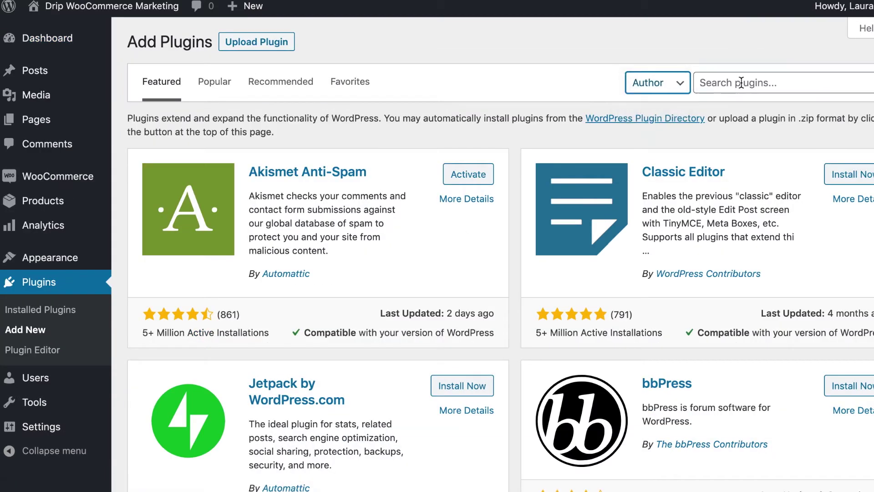
left_click(742, 83)
type("getdrip")
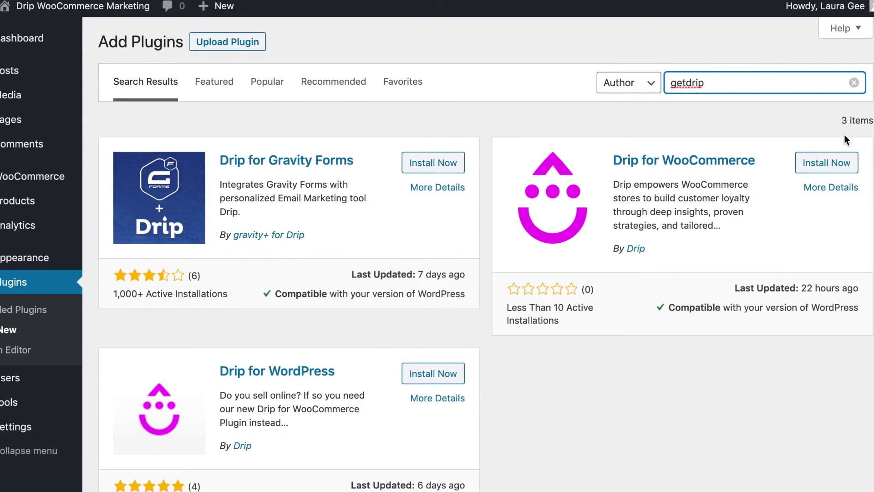
left_click(831, 164)
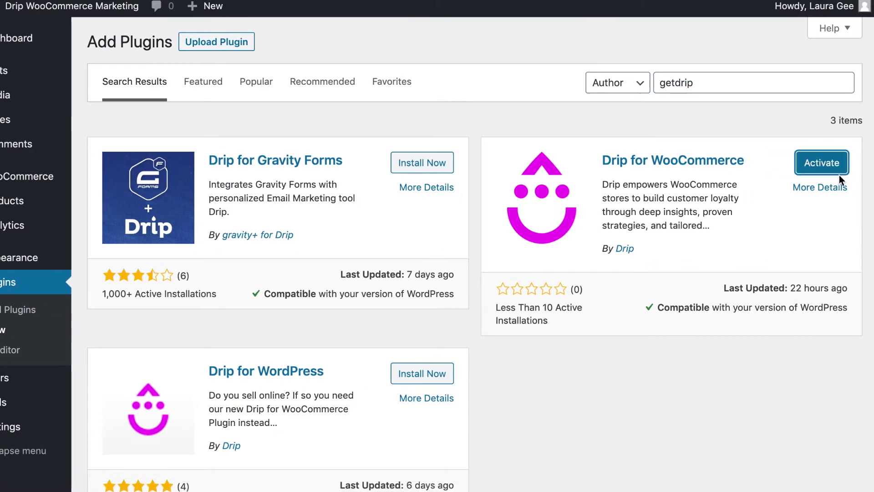
left_click(837, 166)
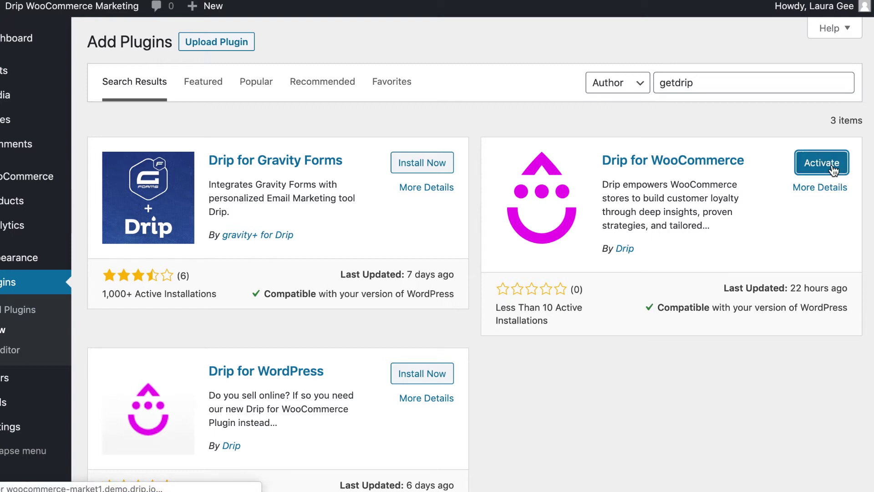
Start a new key under WooCommerce Settings > Advanced > REST API
mouse_move(73, 180)
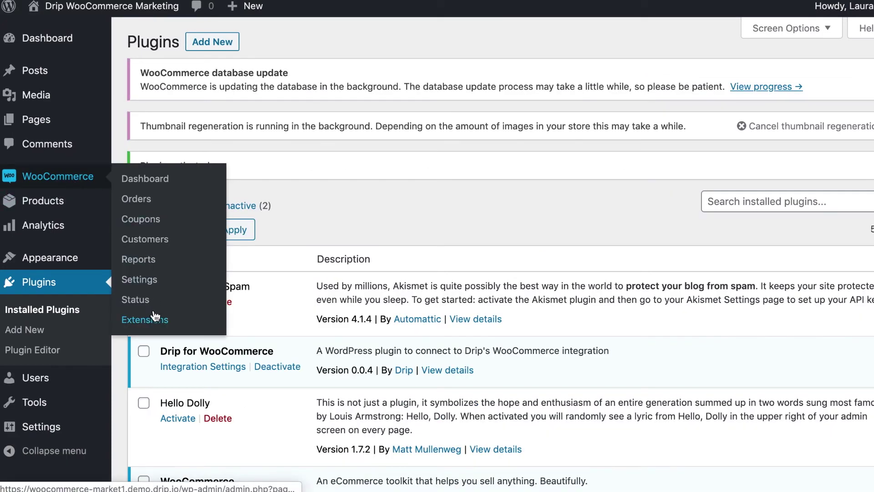
left_click(151, 285)
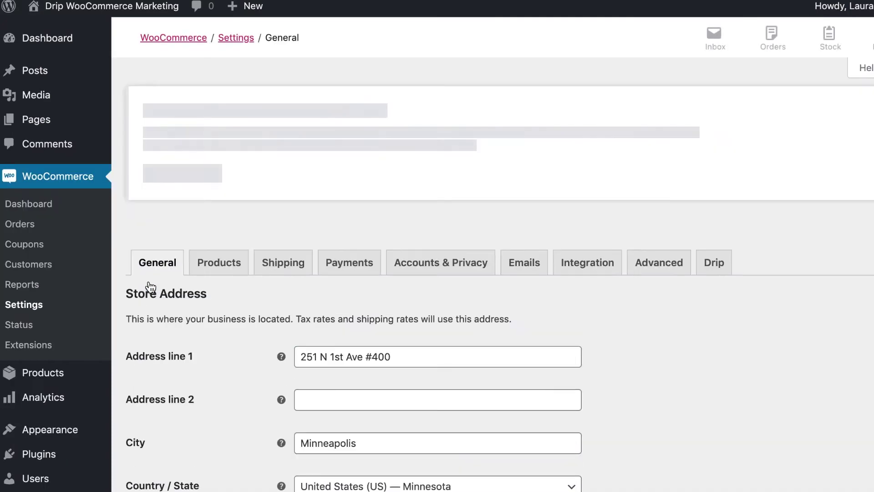
left_click(656, 268)
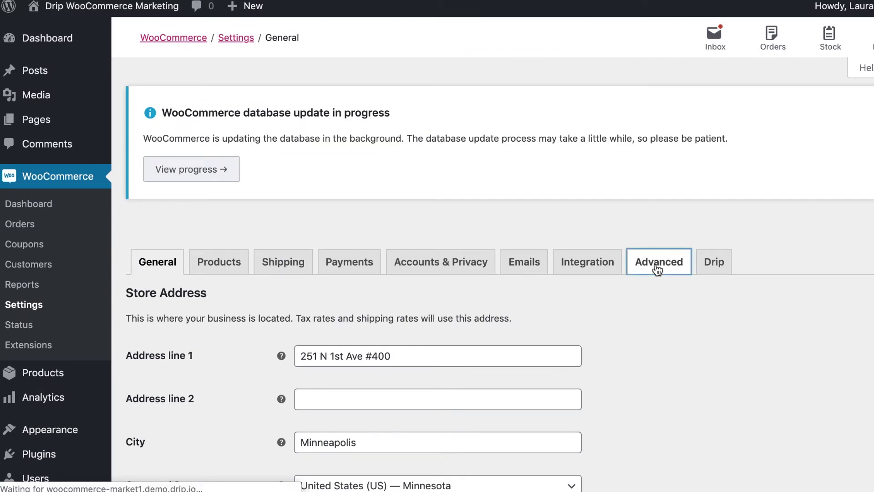
scroll(657, 270, "down", 5)
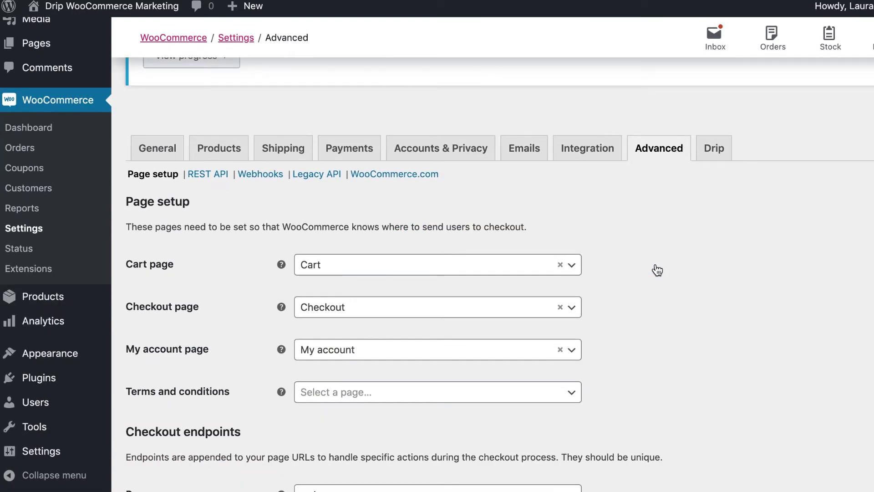
left_click(212, 178)
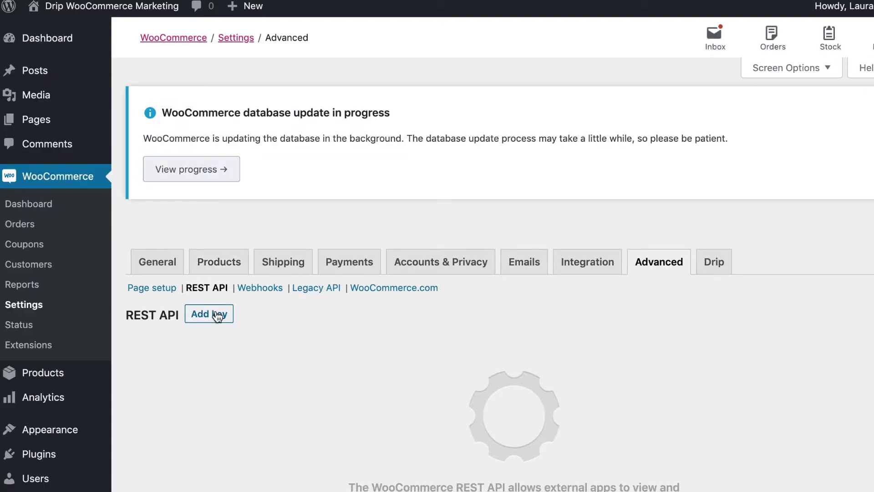
left_click(218, 315)
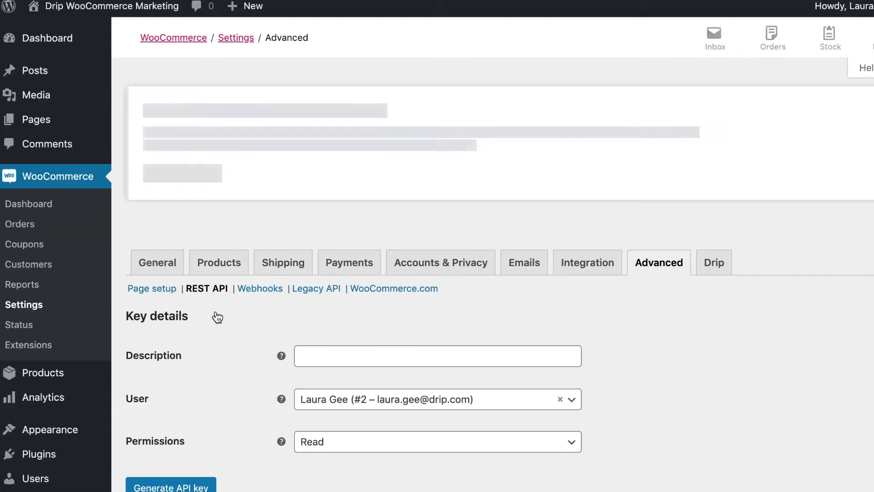
Describe the key as 'Drip', give it Read/Write permission, and generate it
left_click(370, 351)
type("Drip")
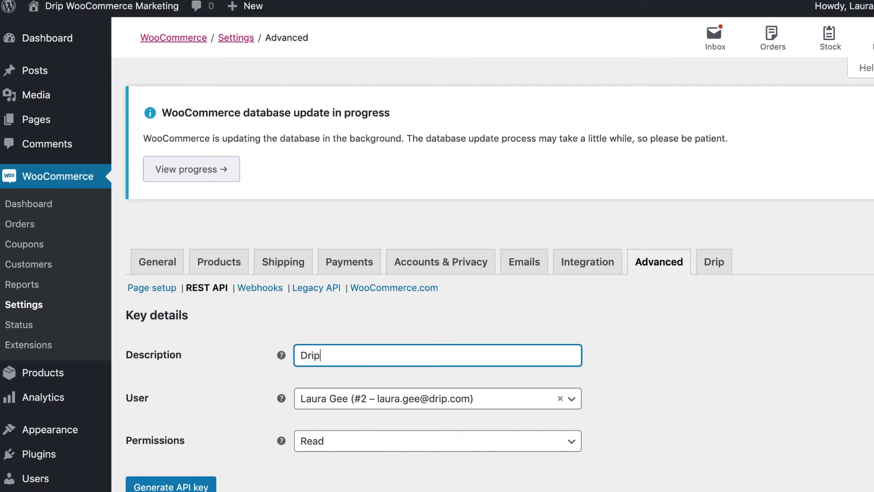
scroll(586, 332, "down", 2)
left_click(569, 299)
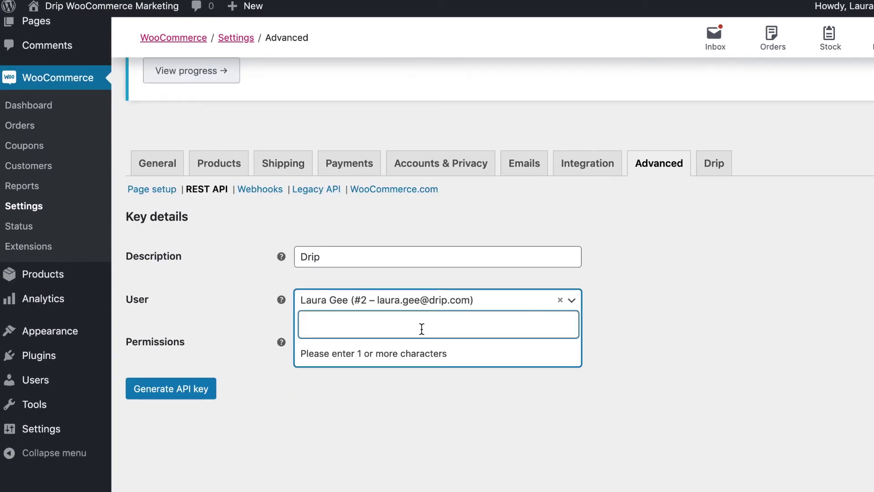
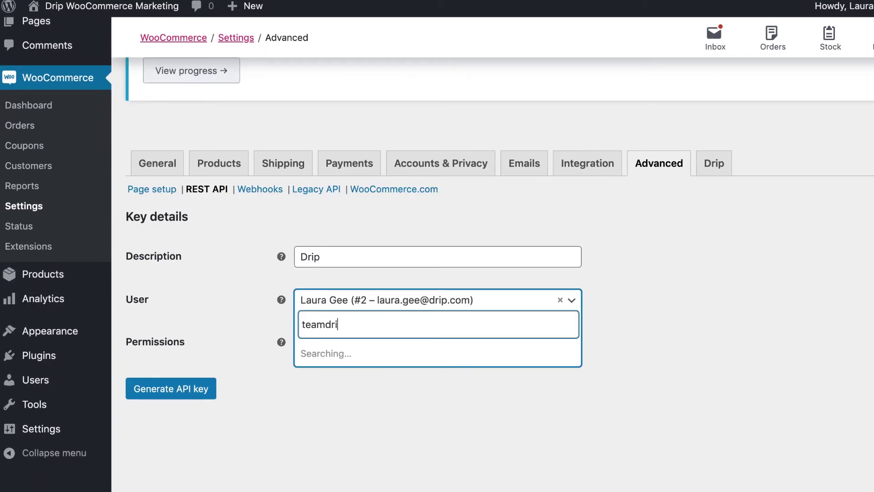
left_click(660, 358)
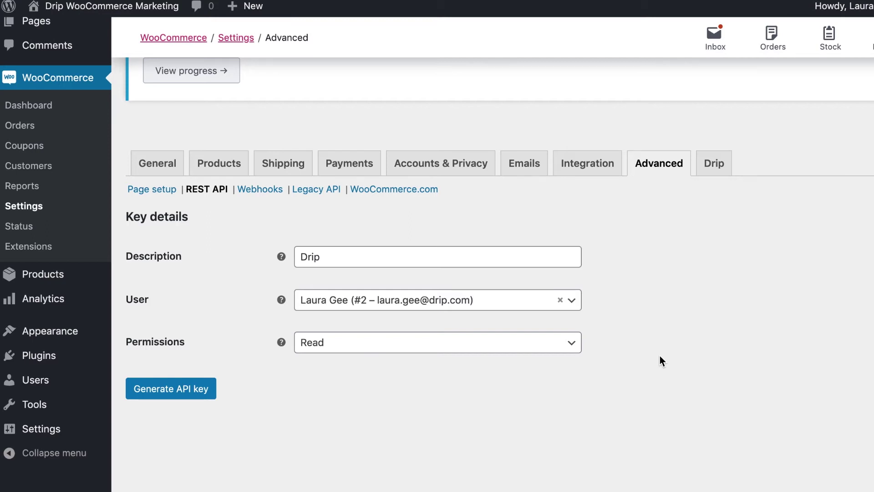
left_click(570, 345)
left_click(459, 411)
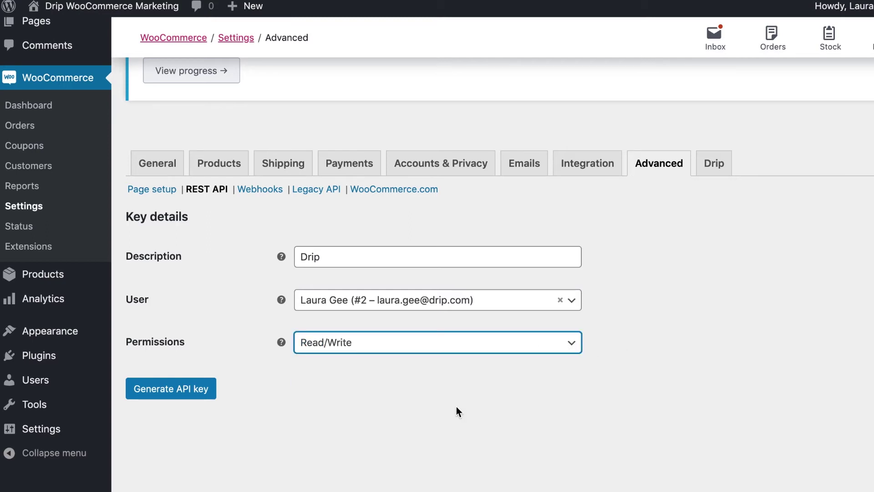
left_click(196, 392)
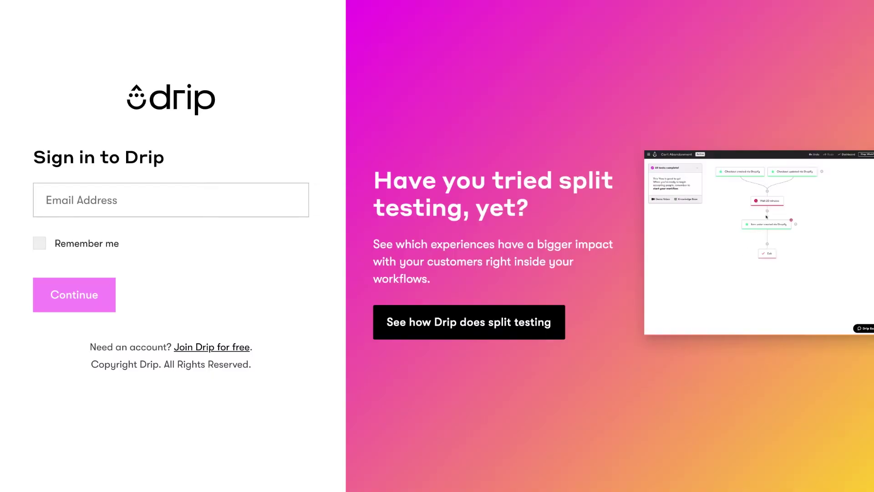
Sign in to Drip with the account e-mail and the not-a-robot check
left_click(172, 195)
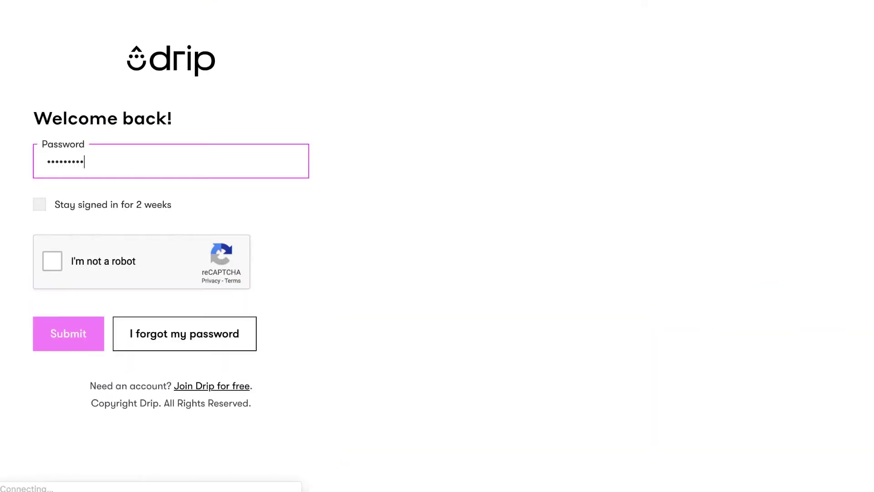
left_click(45, 264)
left_click(74, 337)
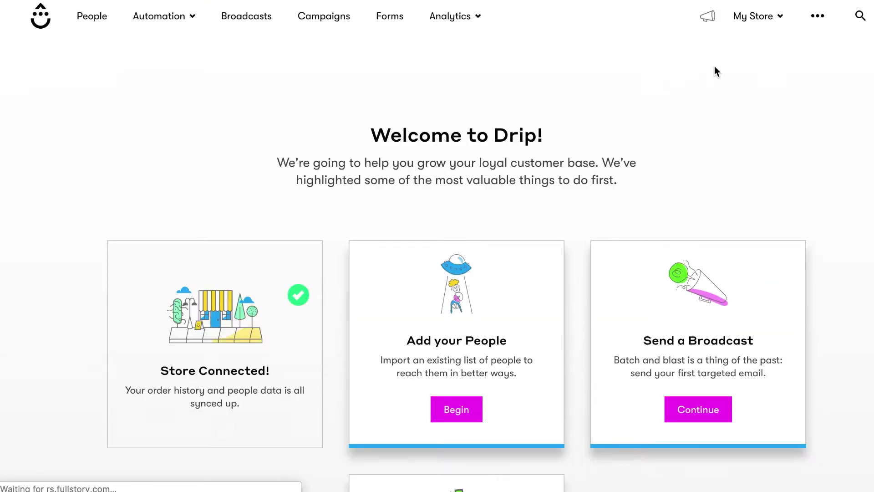
Open the WooCommerce integration instructions under Integrations > Ecommerce
left_click(825, 17)
left_click(656, 178)
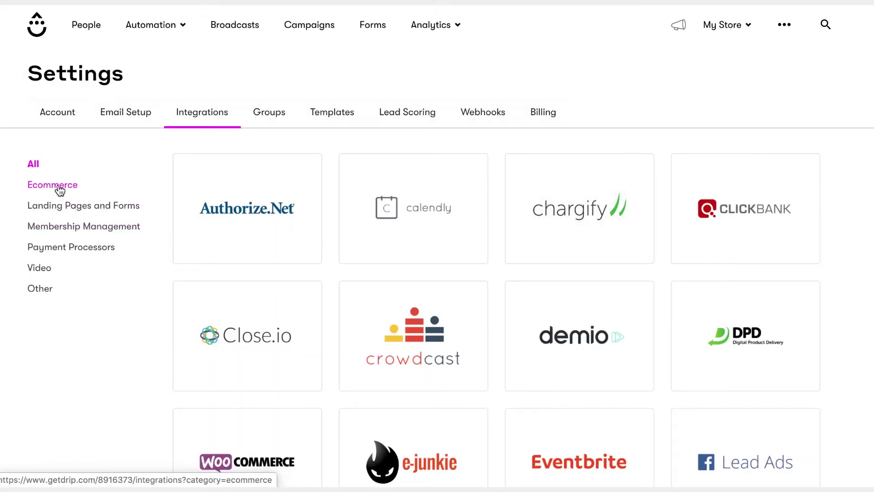
left_click(52, 185)
left_click(558, 221)
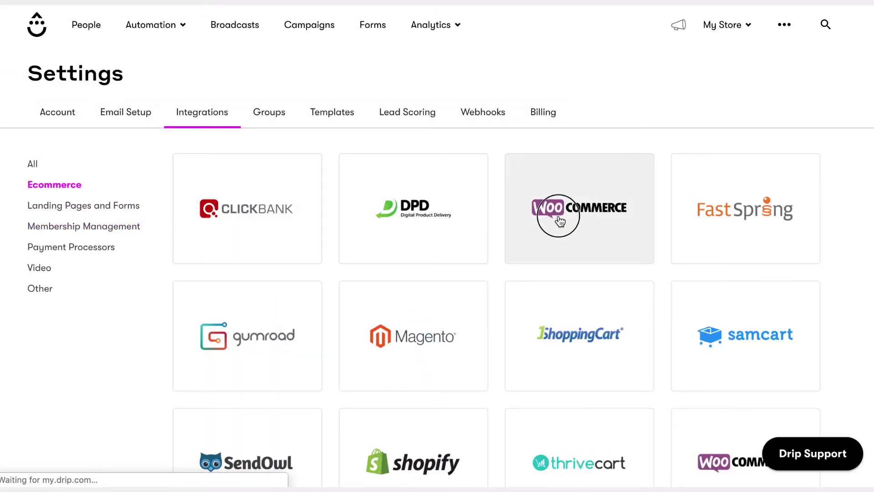
scroll(560, 220, "down", 15)
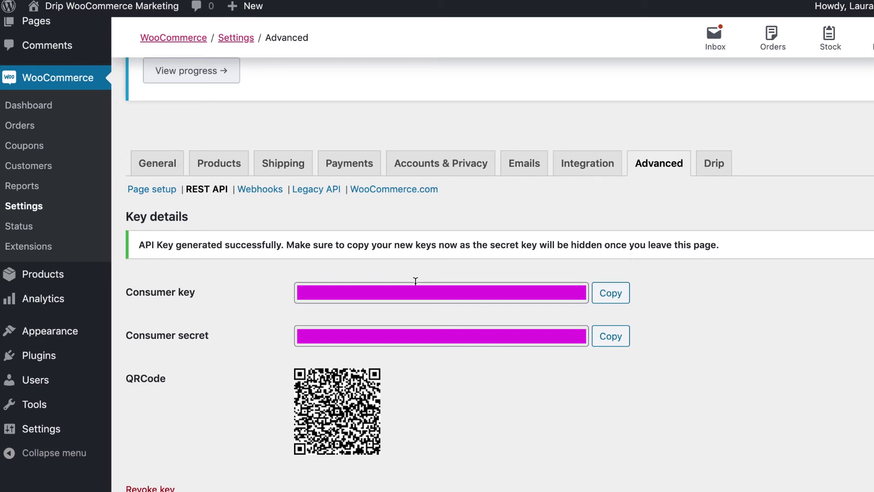
Copy the WooCommerce consumer key and secret into Drip's credential fields
left_click(415, 291)
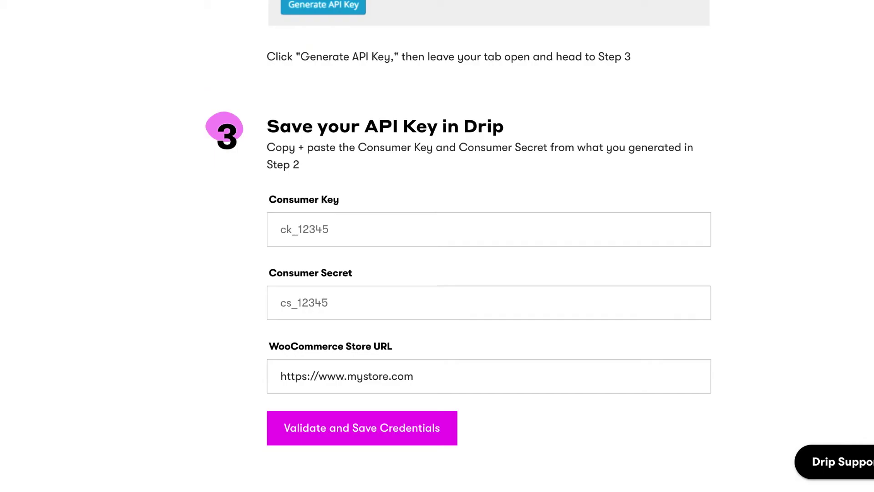
left_click(560, 221)
key("ctrl+v")
left_click(440, 336)
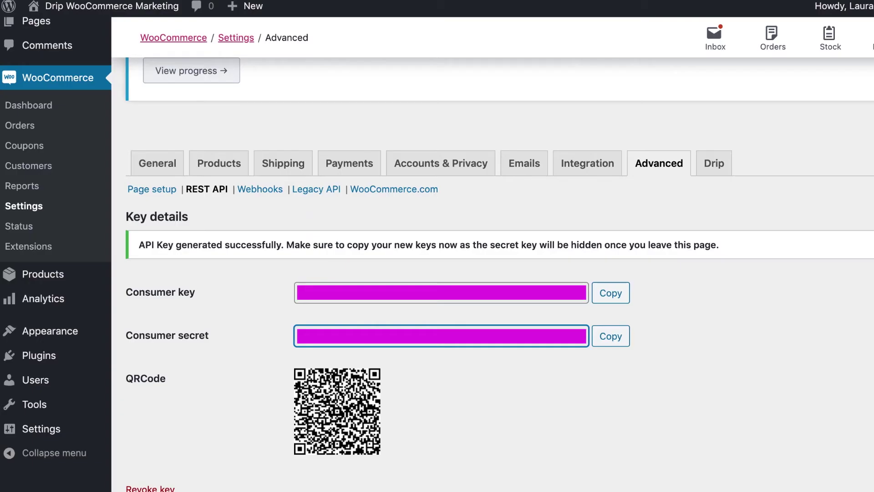
Change the WordPress permalinks from Plain to Day and name and save
mouse_move(64, 432)
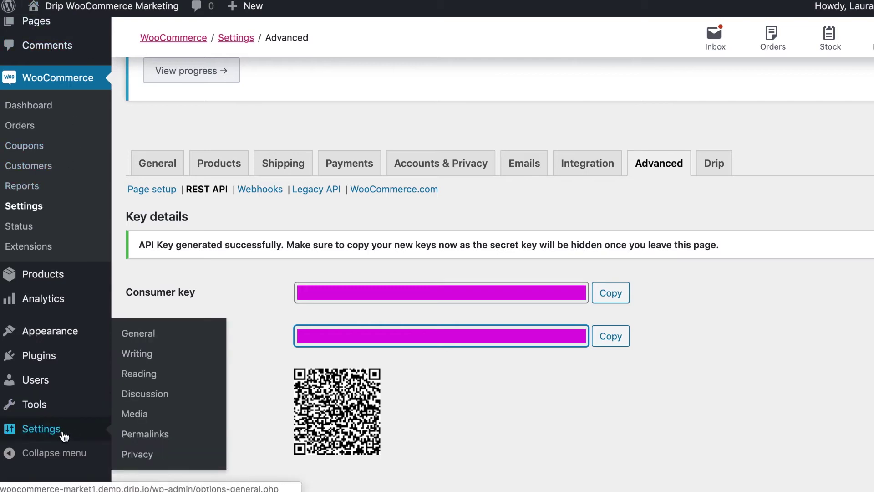
left_click(137, 435)
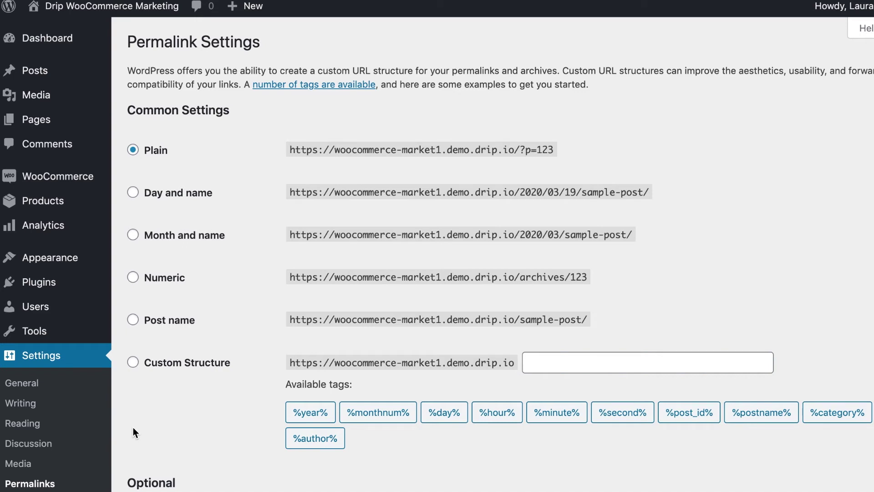
left_click(133, 192)
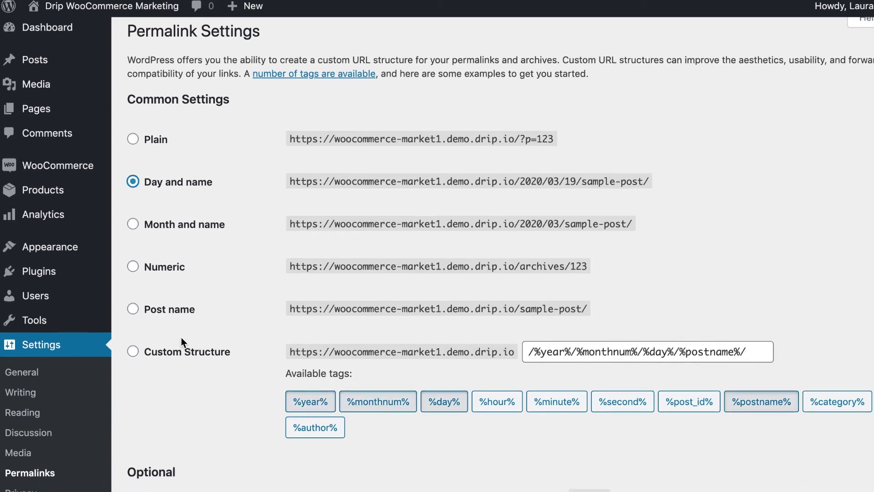
scroll(181, 337, "down", 5)
scroll(181, 337, "down", 9)
left_click(175, 428)
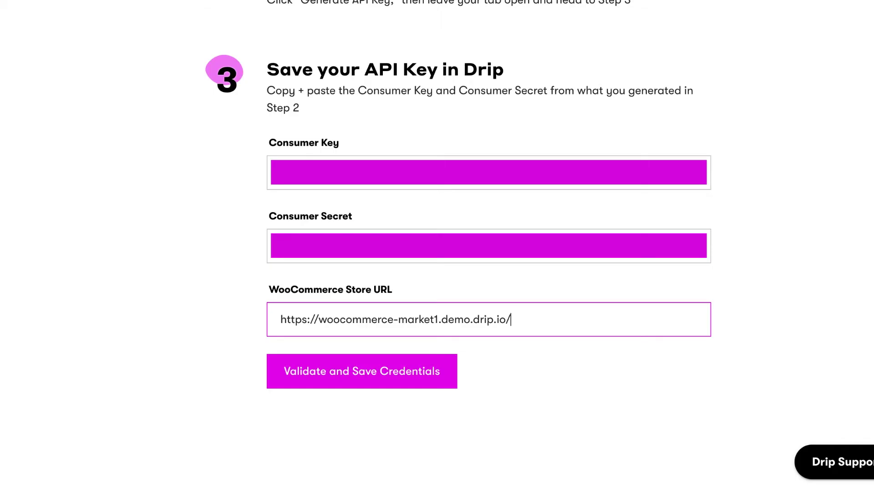
Validate and save the WooCommerce credentials, then check the sync and connection confirmation
left_click(410, 383)
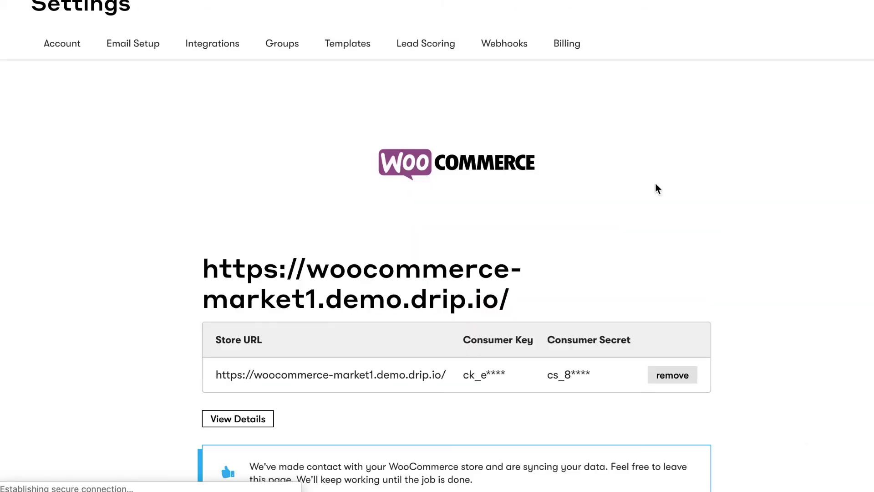
scroll(810, 267, "down", 4)
scroll(810, 267, "down", 2)
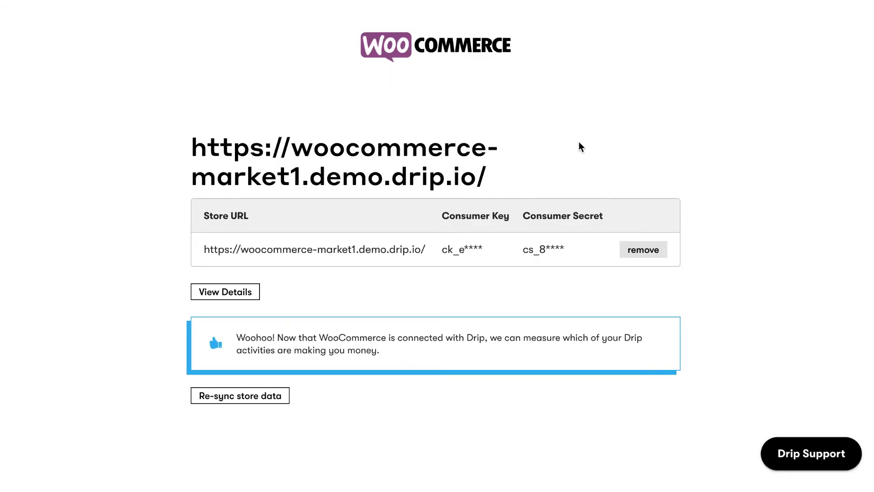
scroll(581, 147, "up", 4)
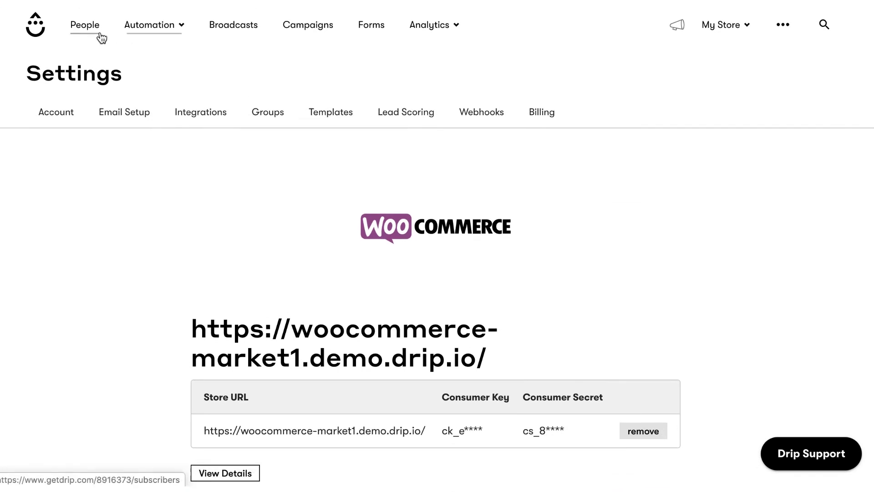
Filter the People list by Purchase history and refresh the results
left_click(94, 33)
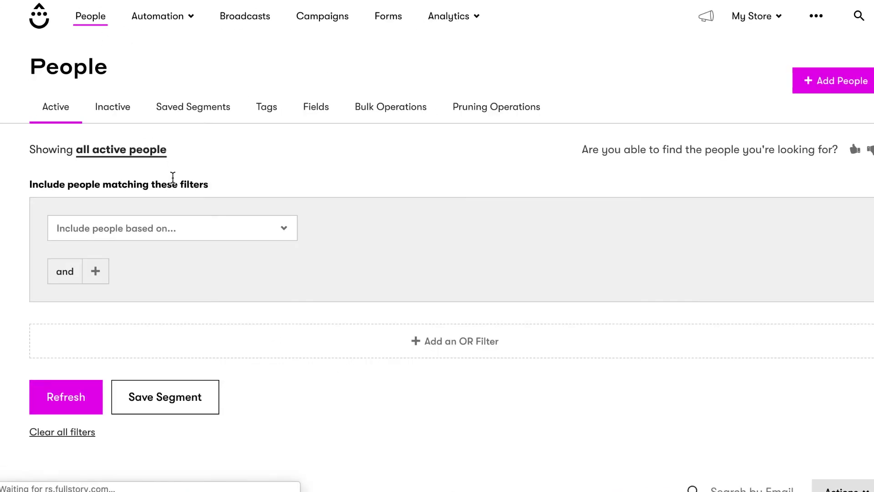
scroll(172, 178, "down", 3)
scroll(172, 177, "up", 3)
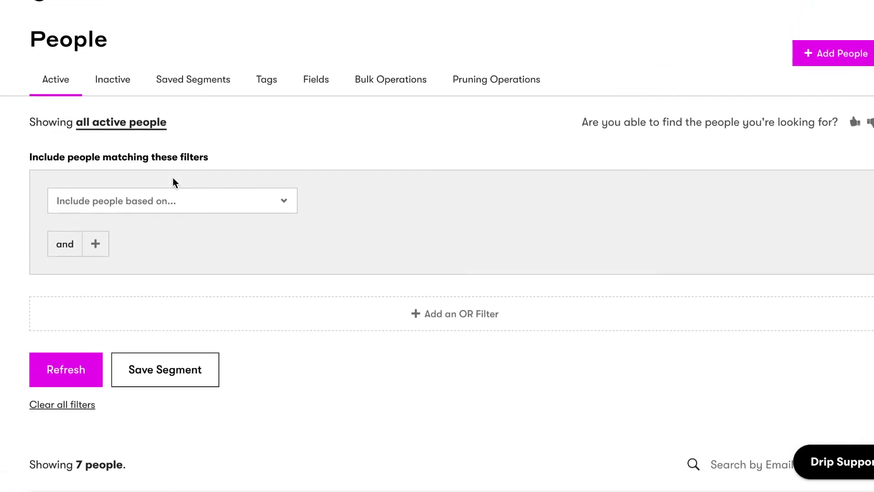
left_click(264, 204)
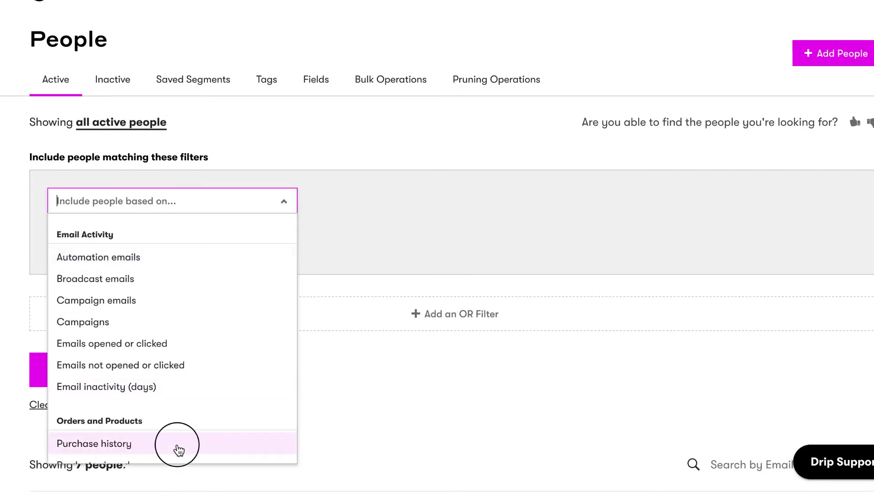
left_click(177, 446)
scroll(179, 450, "down", 1)
scroll(179, 450, "down", 3)
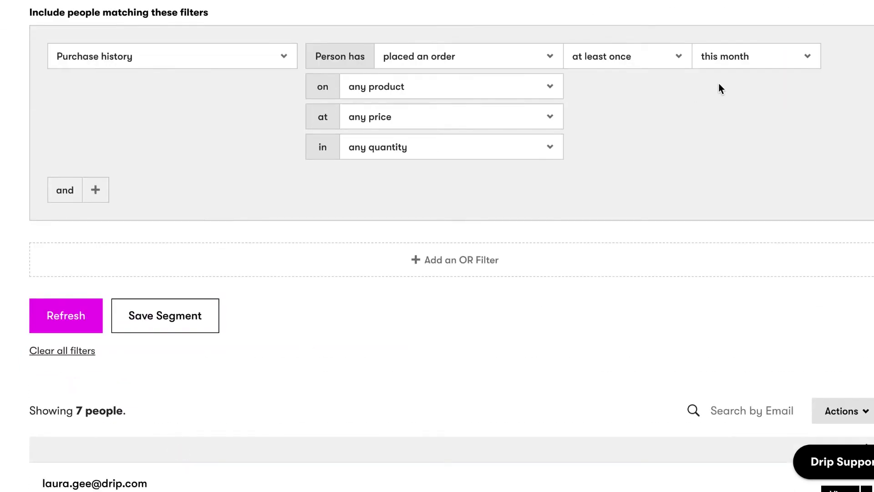
left_click(50, 311)
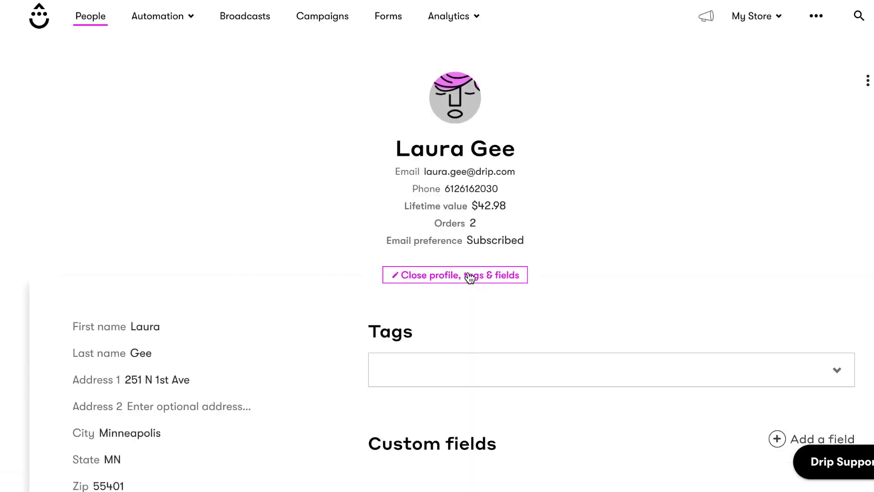
Open a customer's profile, expand Order 36, then review their emails and all activity
scroll(469, 276, "down", 5)
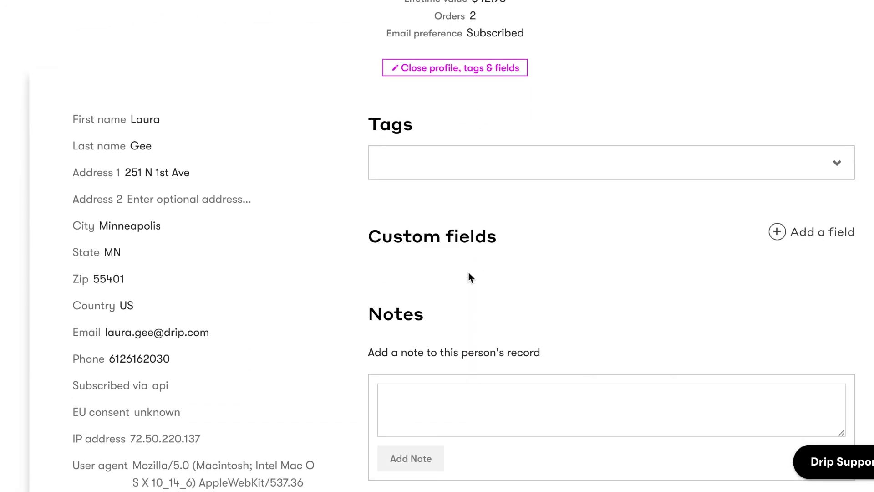
left_click(467, 70)
left_click(861, 241)
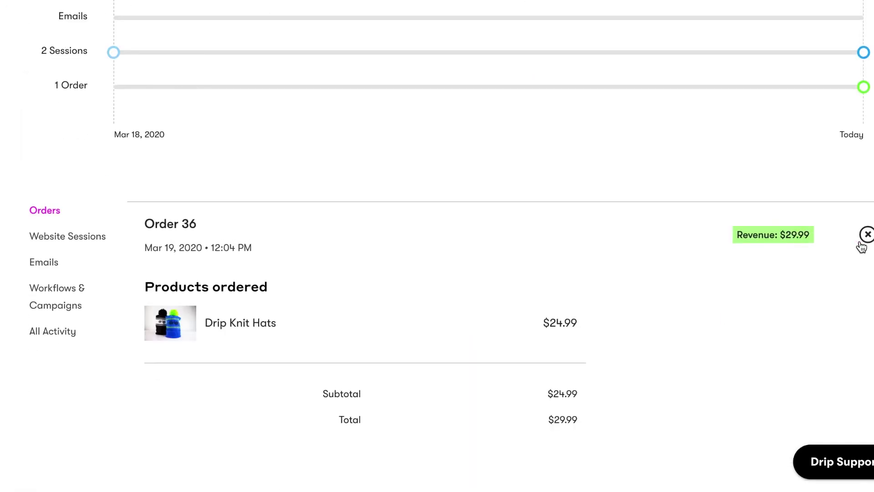
scroll(861, 246, "down", 3)
left_click(44, 144)
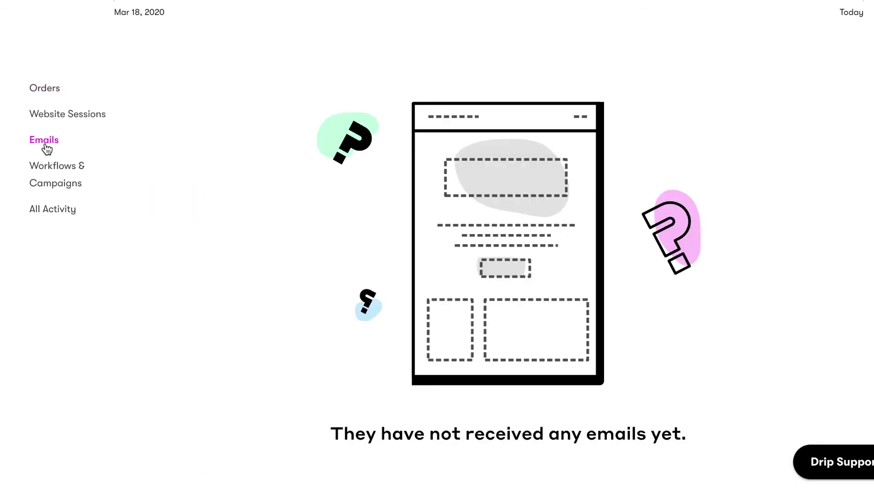
left_click(49, 210)
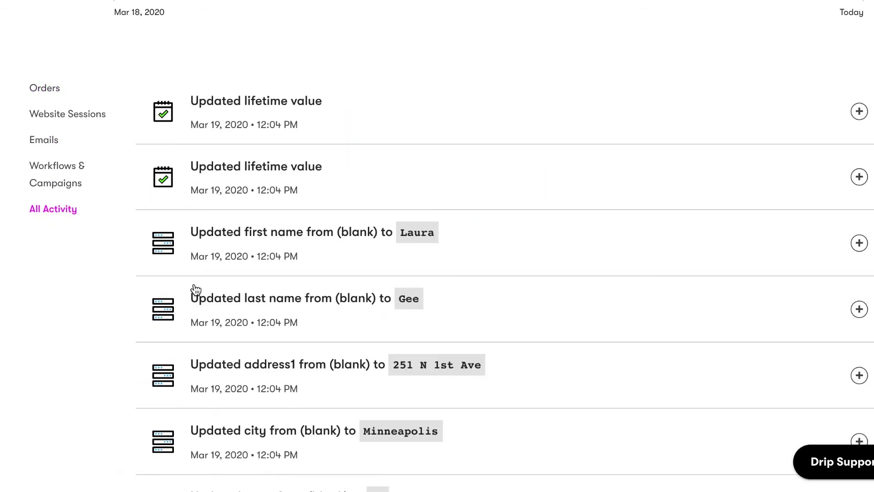
scroll(750, 321, "down", 15)
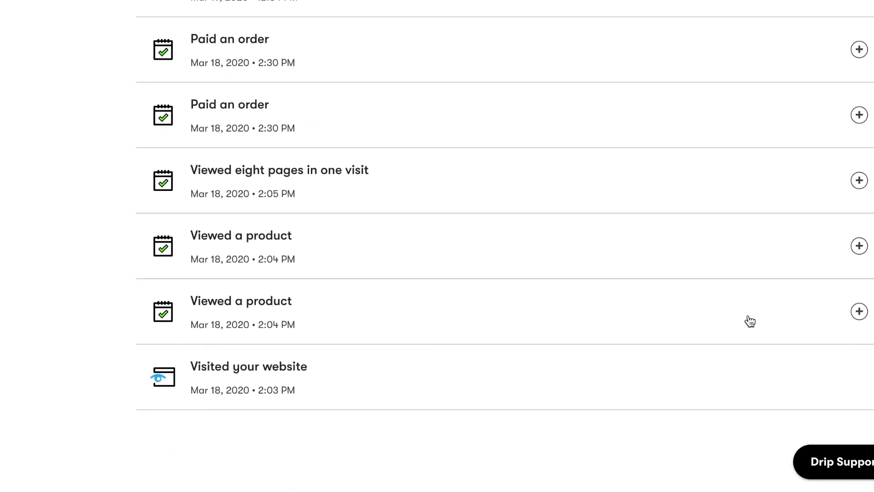
left_click(751, 320)
scroll(750, 321, "down", 2)
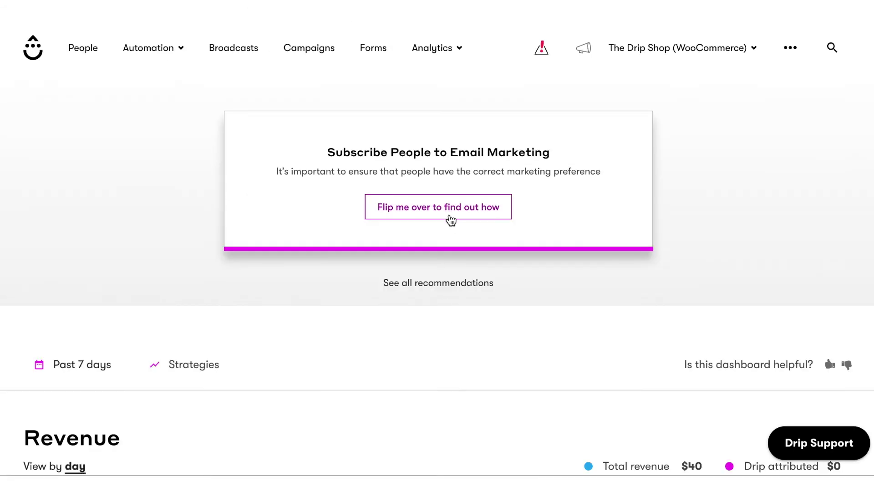
Flip the recommendation card to read the advice, then go to Import CSV
left_click(451, 218)
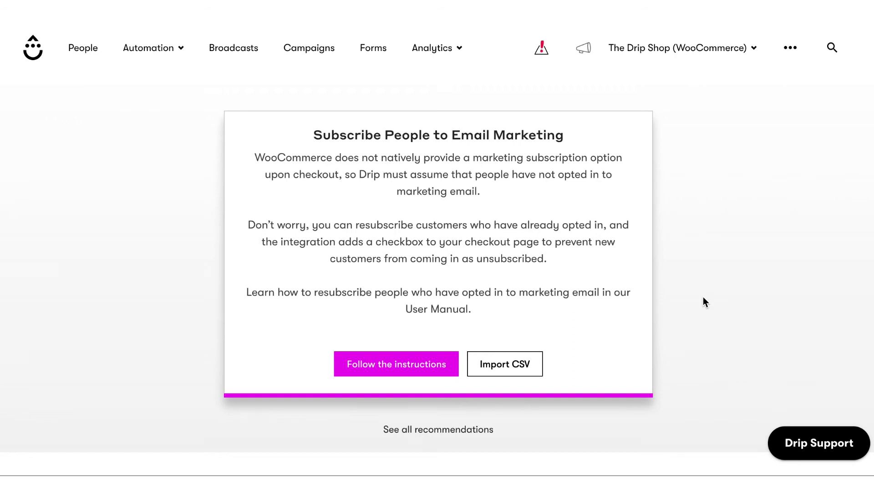
left_click(524, 370)
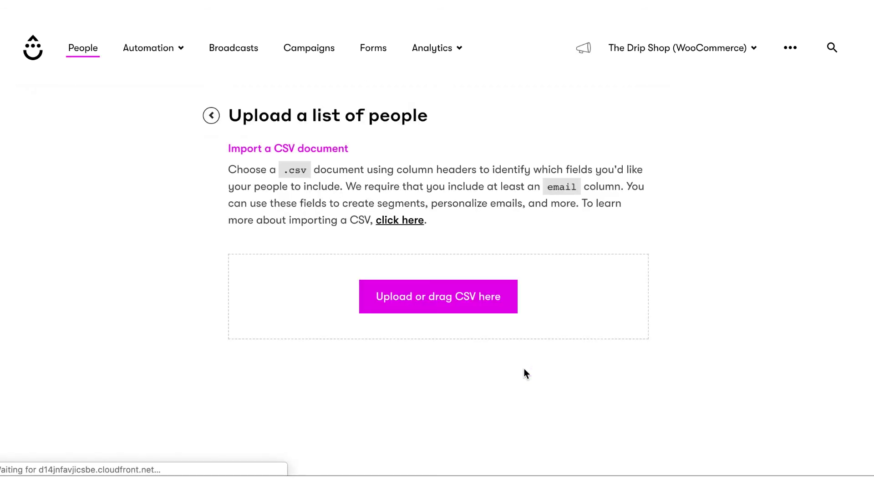
Tick the news, announcements and discounts opt-in and place the Announcement Mug order
left_click(489, 301)
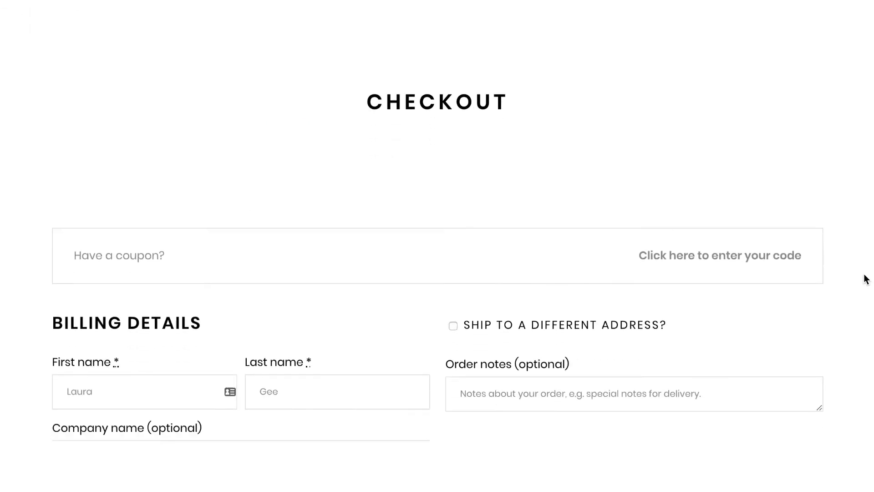
scroll(865, 277, "down", 6)
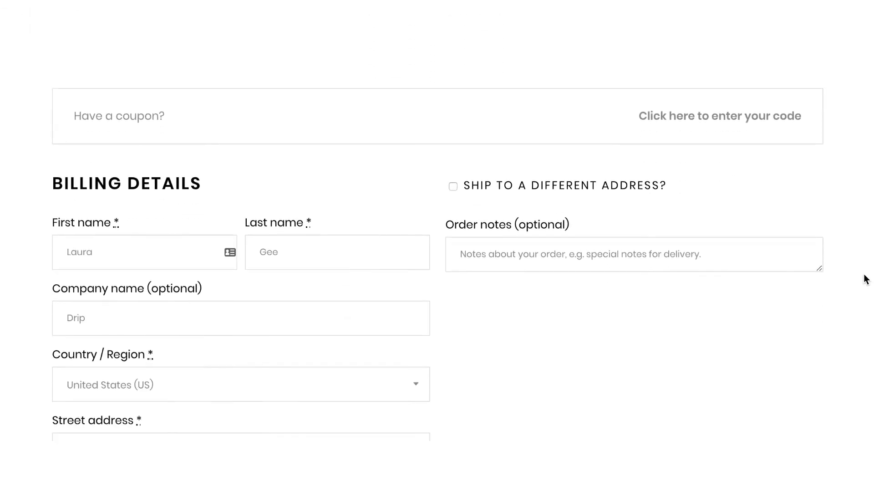
scroll(866, 278, "down", 10)
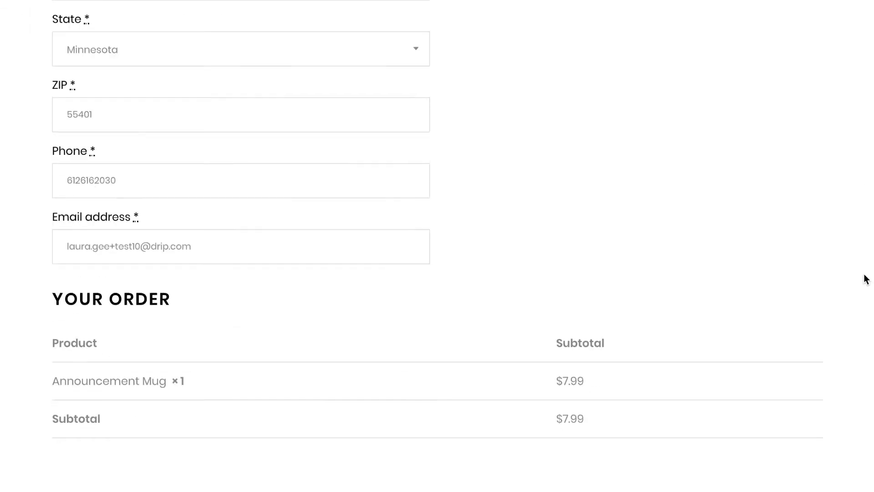
scroll(865, 279, "down", 8)
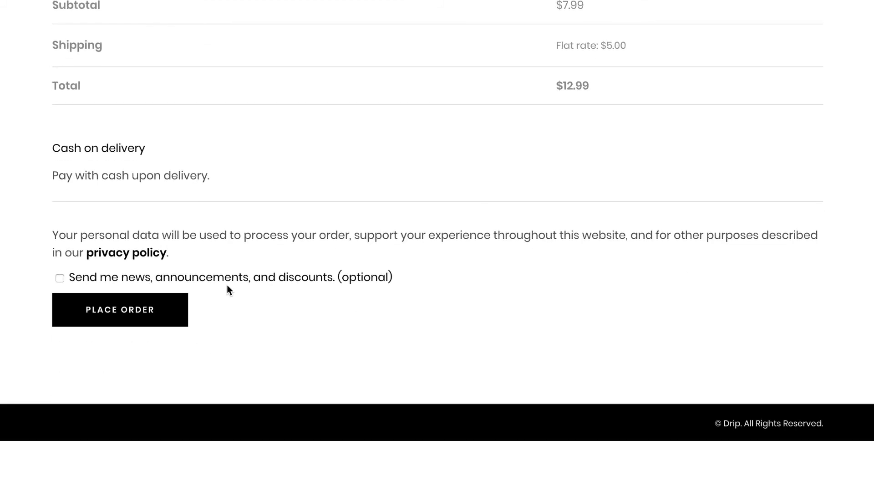
left_click(60, 279)
left_click(99, 314)
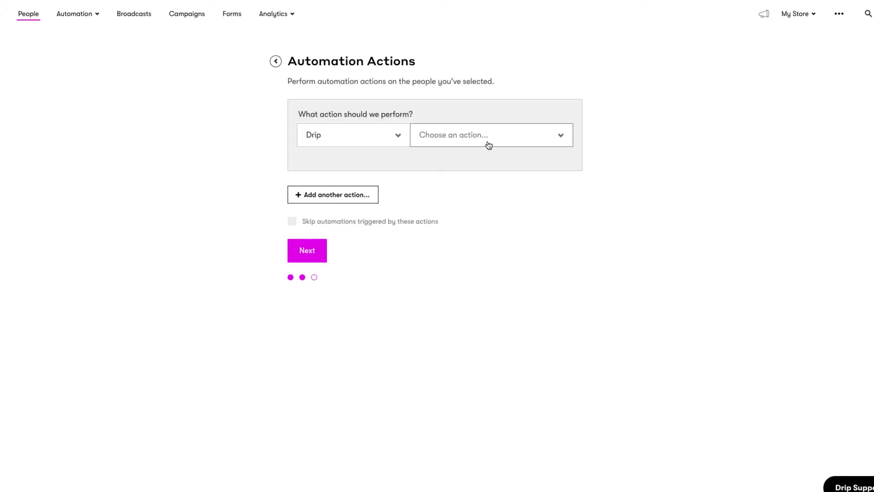
left_click(488, 137)
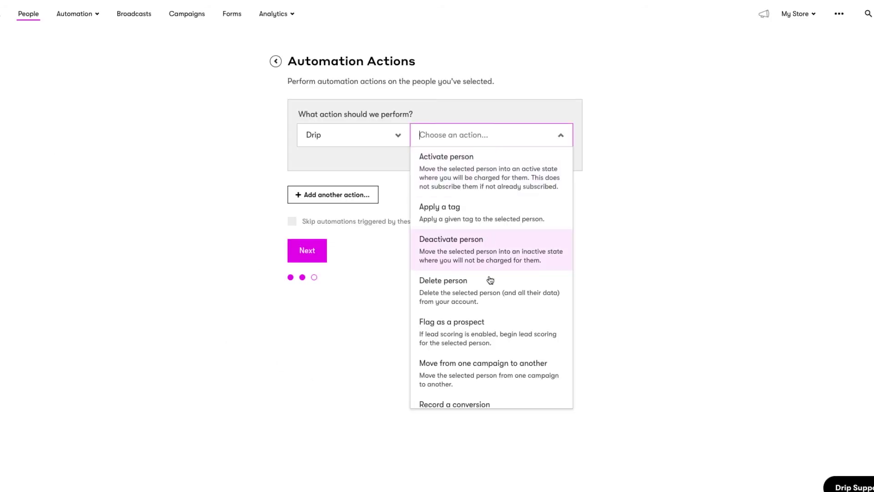
Run 'Subscribe a person' on the 139 selected people, performed immediately
scroll(502, 325, "down", 6)
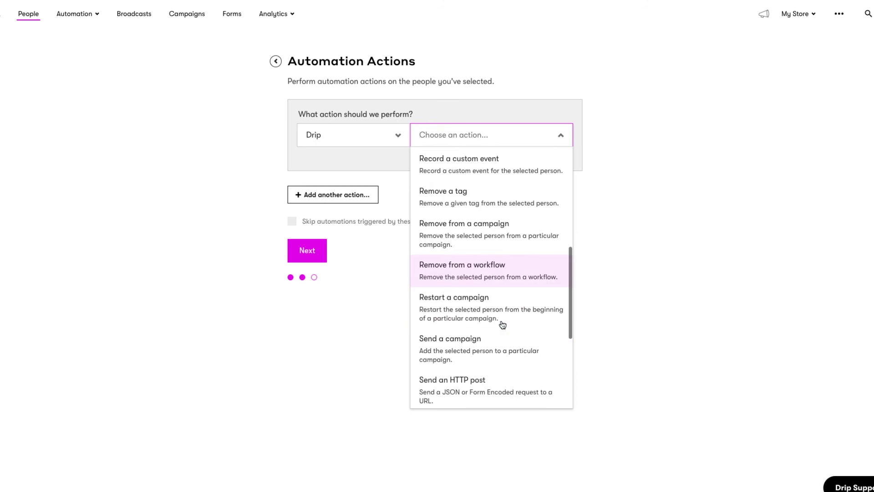
scroll(503, 325, "down", 5)
left_click(498, 314)
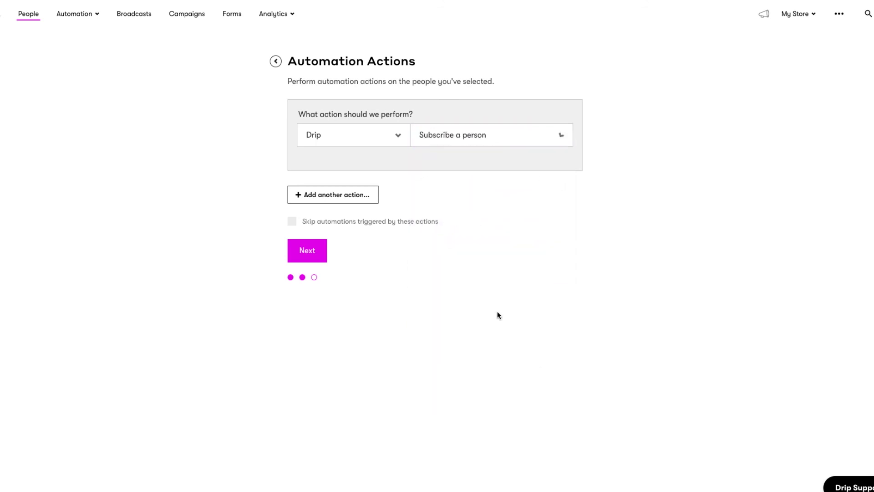
left_click(303, 286)
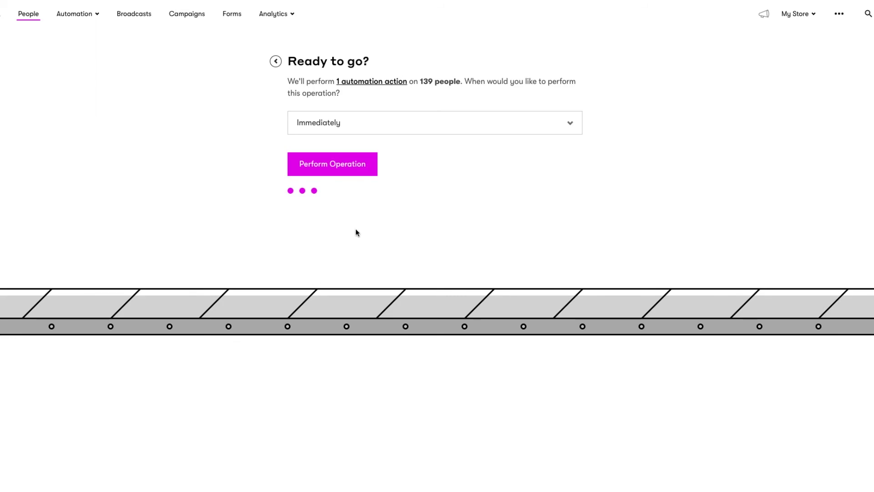
left_click(339, 170)
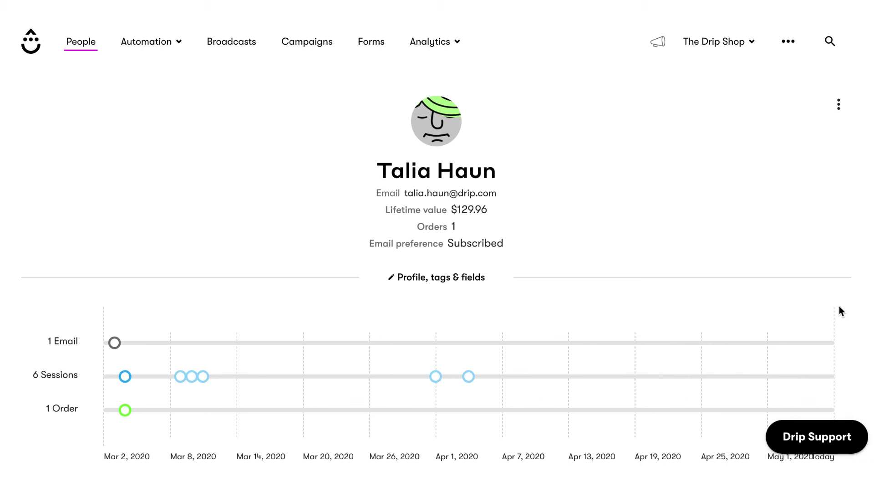
Expand the Apr 1, 2020 website session to list its 8 events and viewed products
scroll(839, 307, "down", 5)
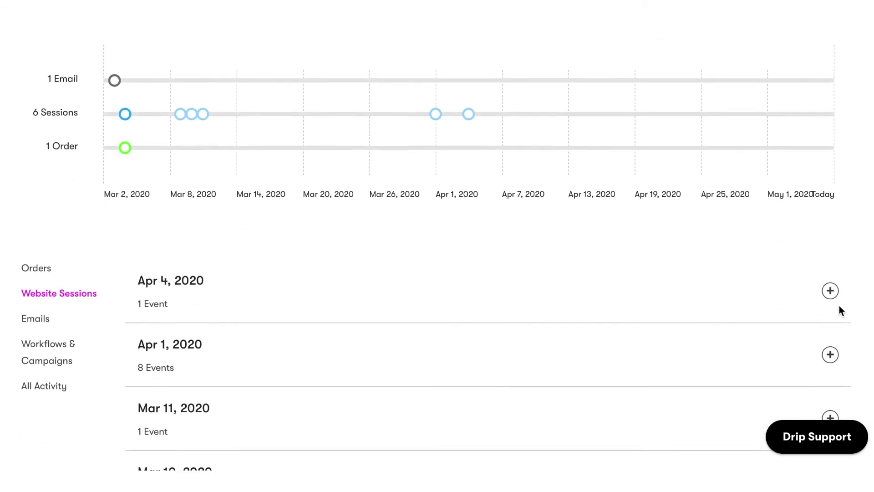
scroll(840, 310, "down", 3)
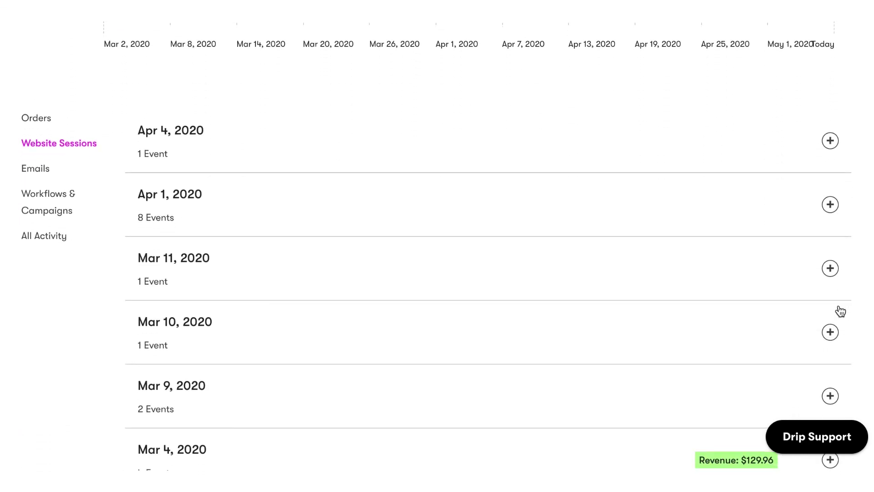
left_click(579, 192)
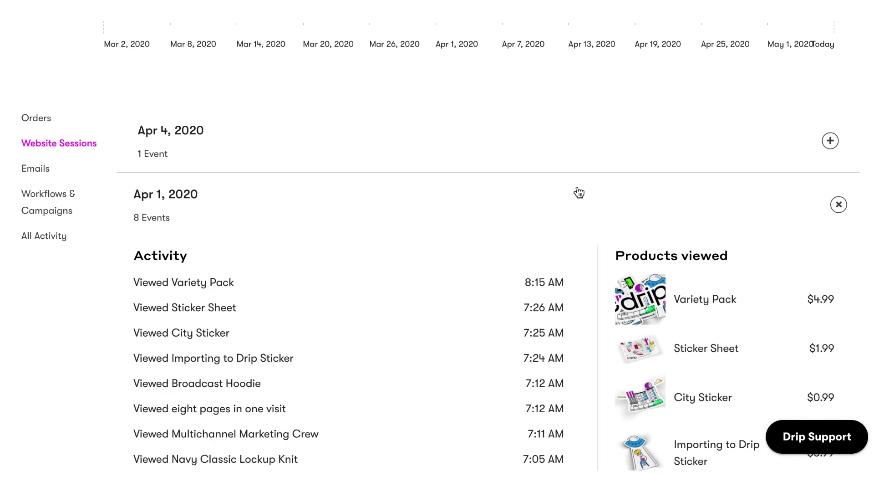
scroll(579, 192, "down", 3)
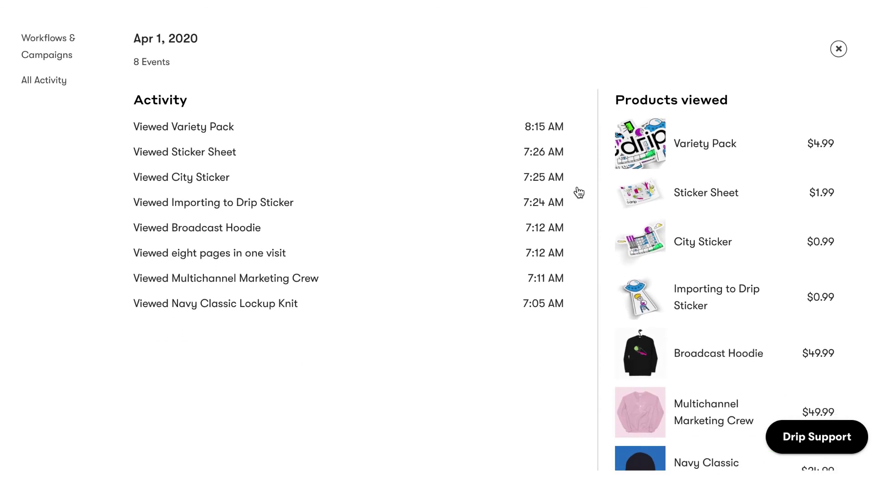